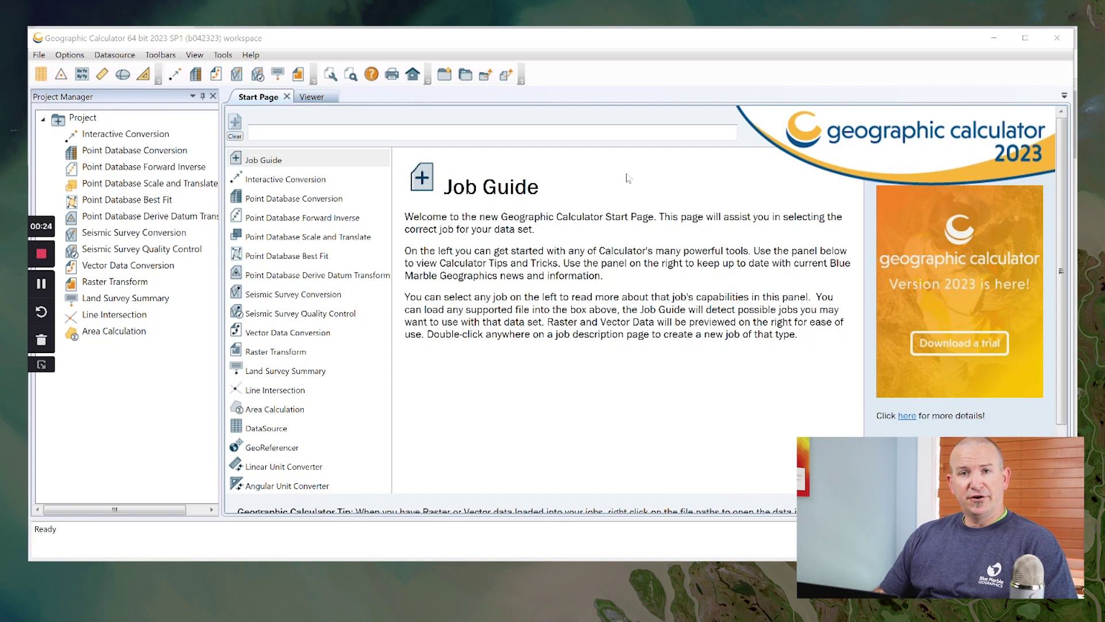
Show the Single Transformations > Vertical list in Coordinate Transformation Definitions, including NGVD29 height (m) to NAVD88 height
{"action": "left_click", "coordinate": [113, 56]}
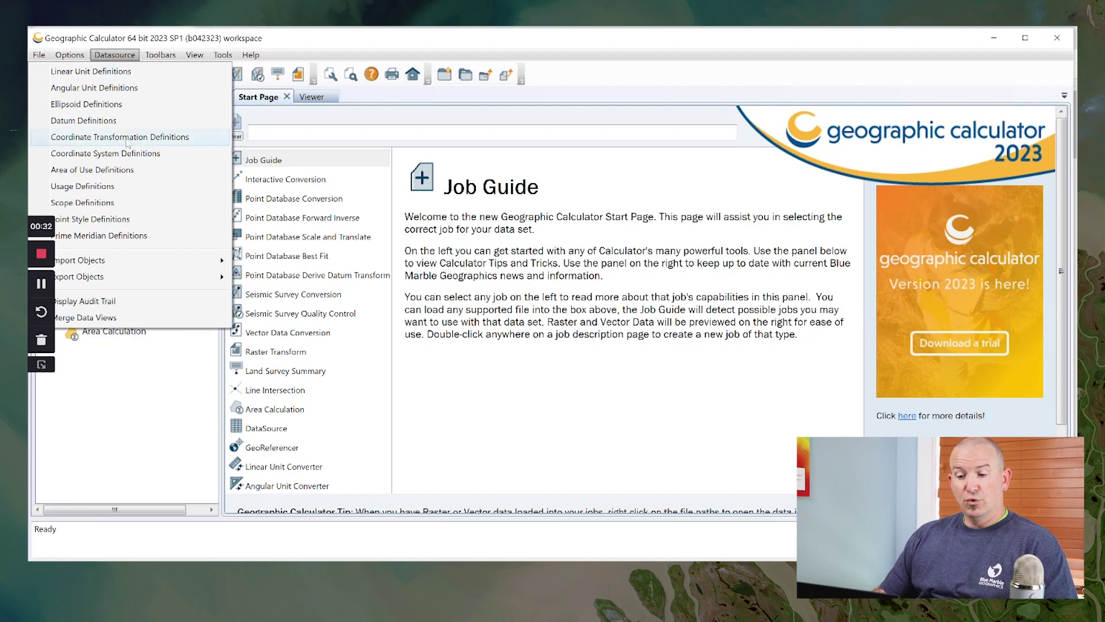
{"action": "key", "text": "Escape"}
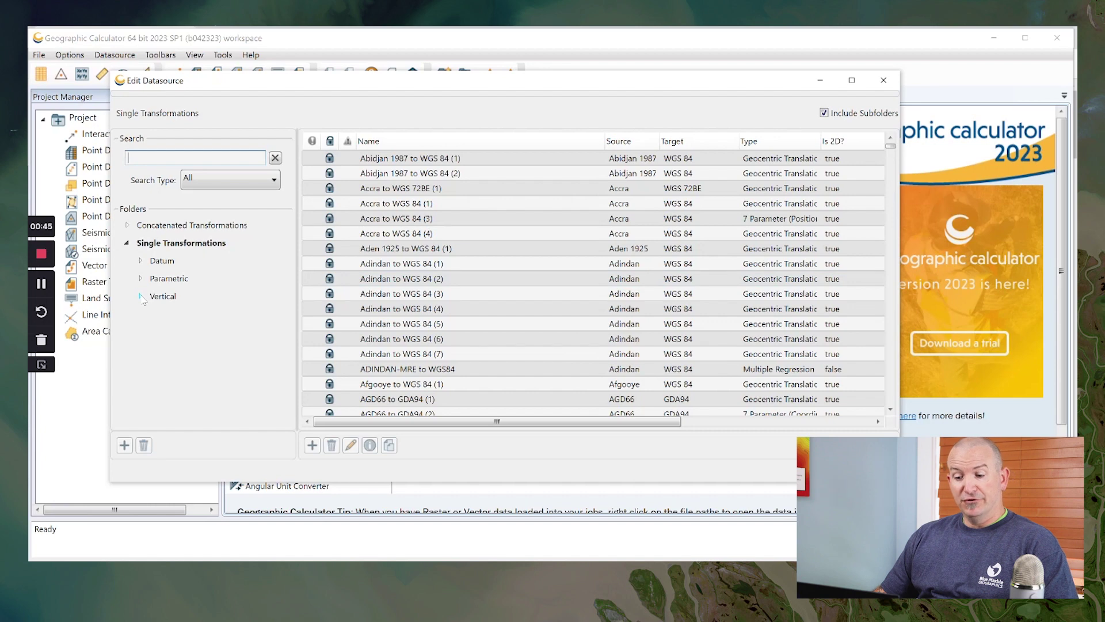
{"action": "left_click", "coordinate": [142, 297]}
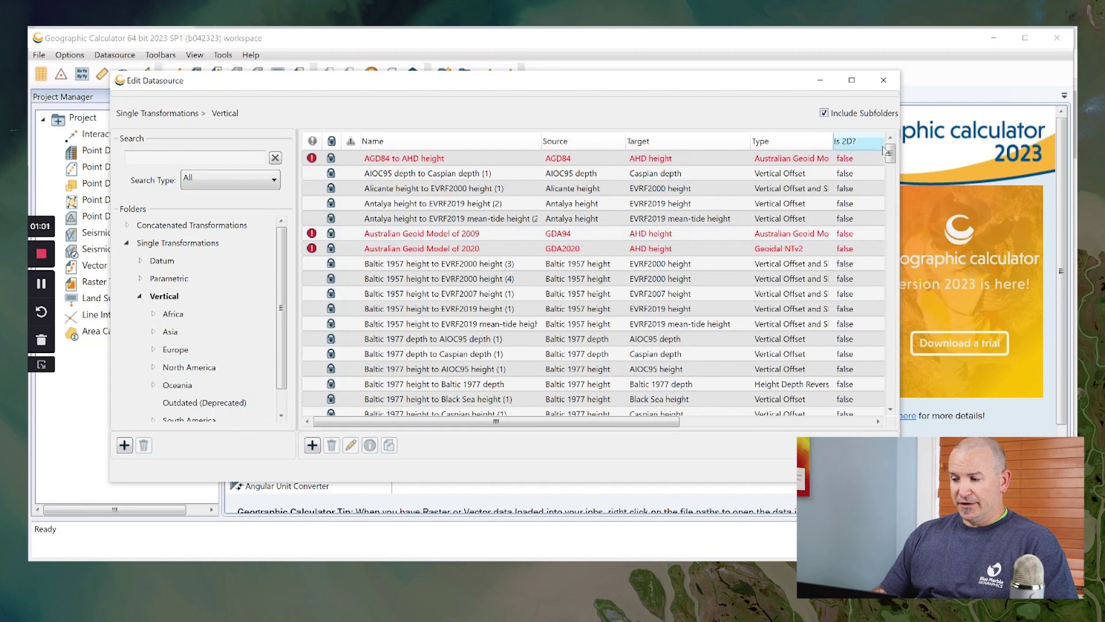
{"action": "scroll", "coordinate": [891, 184], "scroll_direction": "down", "scroll_amount": 5}
{"action": "left_click_drag", "start_coordinate": [891, 184], "coordinate": [877, 285]}
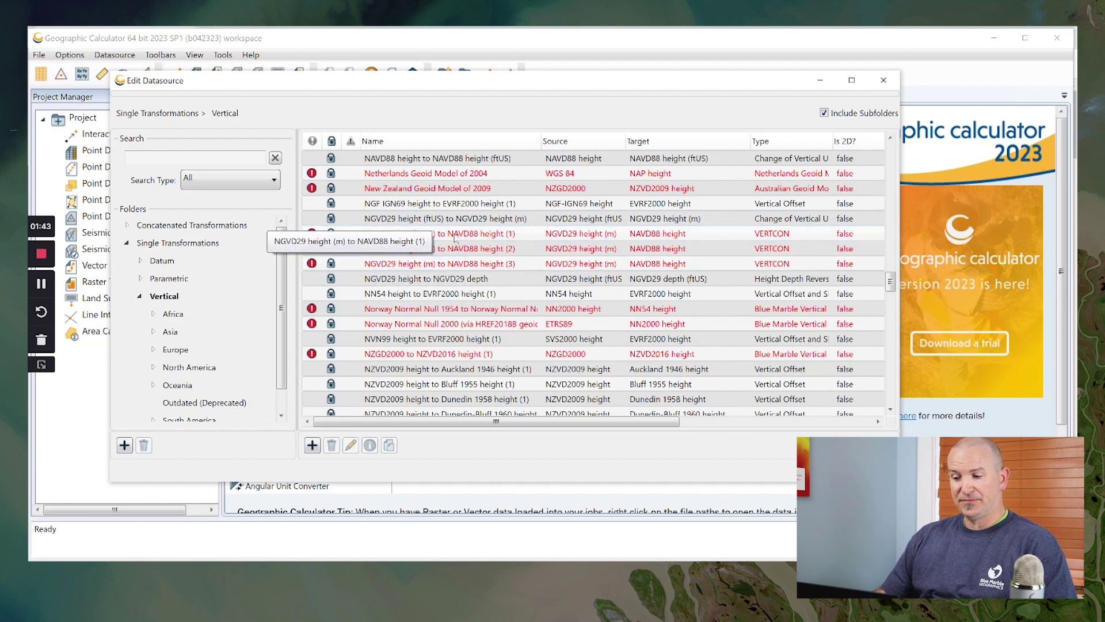
{"action": "right_click", "coordinate": [305, 234]}
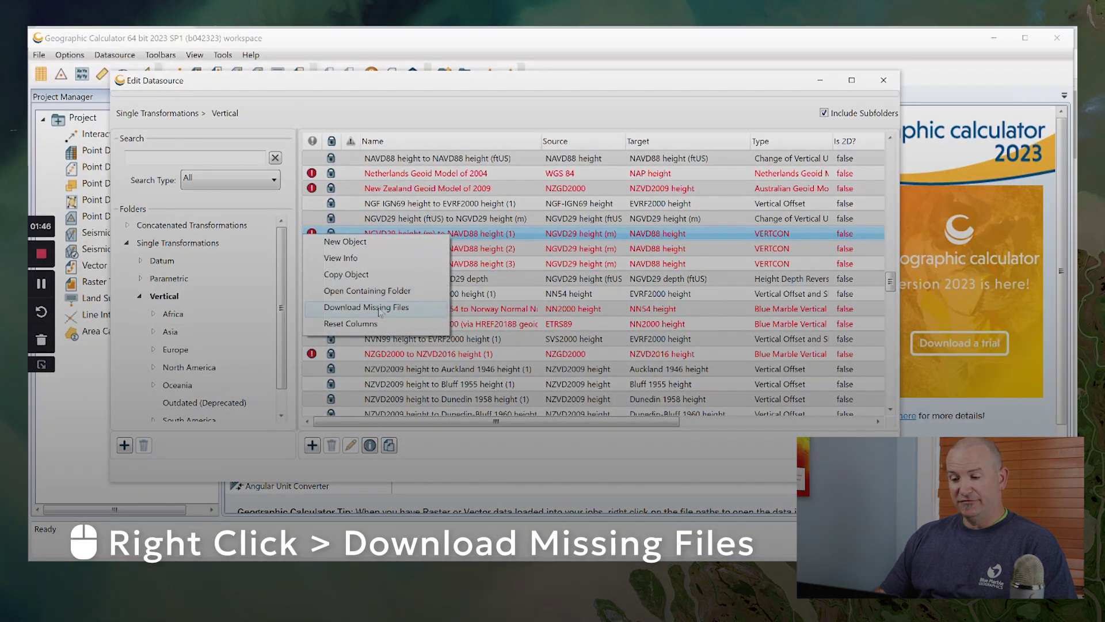
Download the missing grid files for NGVD29 height (m) to NAVD88 height (1)
{"action": "left_click", "coordinate": [379, 308]}
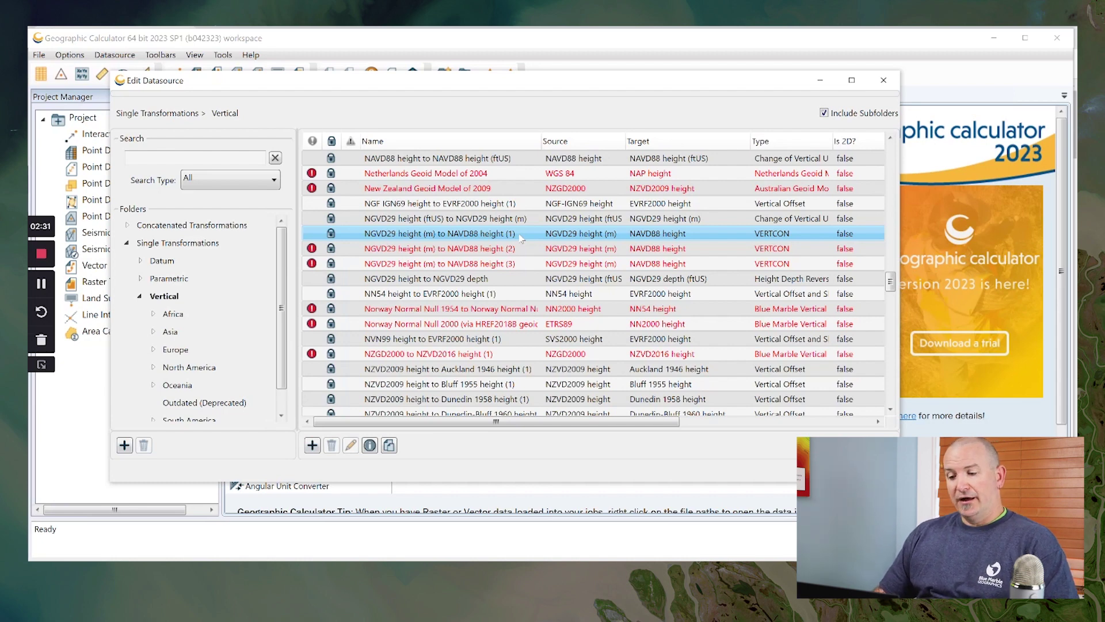
Download missing files for NGVD29 height (m) to NAVD88 height (2) and (3), then sort by incomplete flag
{"action": "left_click", "coordinate": [496, 253]}
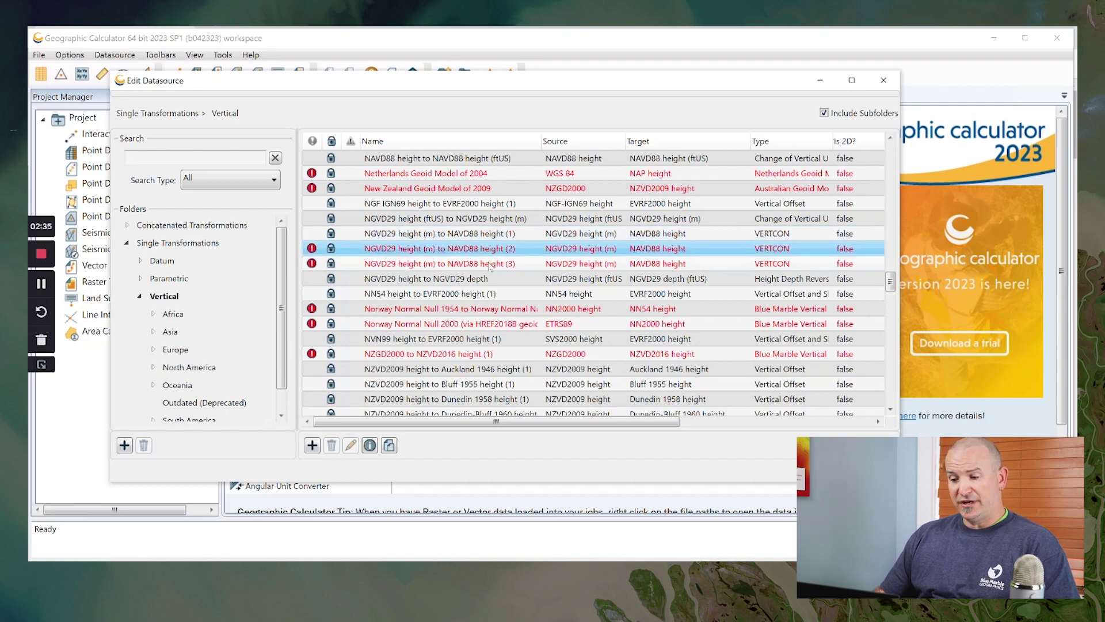
{"action": "left_click", "coordinate": [490, 268], "text": "shift"}
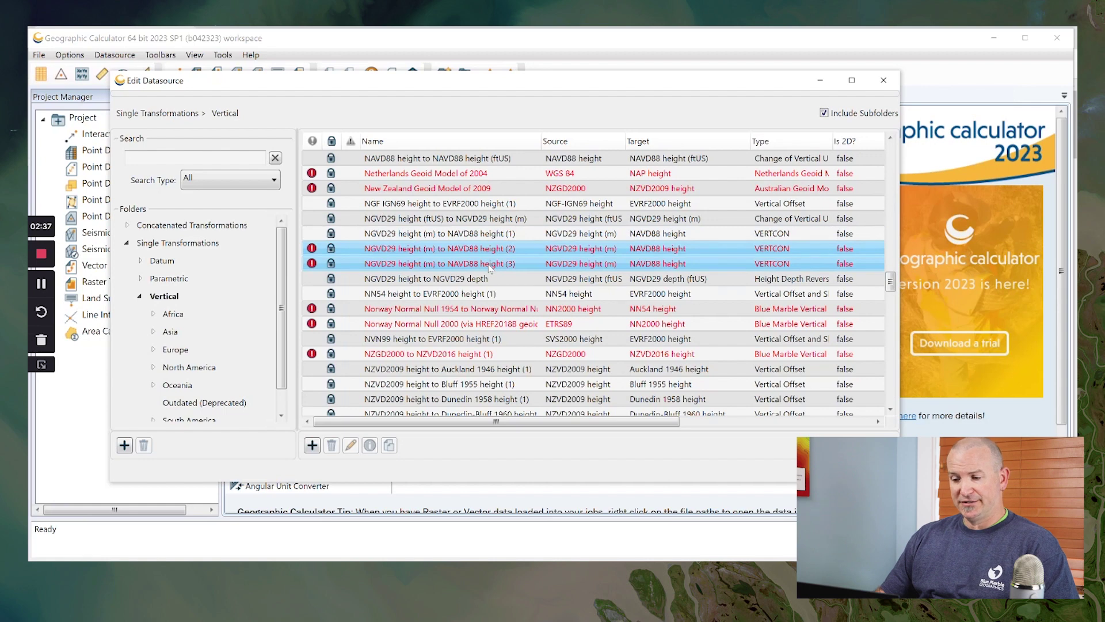
{"action": "right_click", "coordinate": [350, 249]}
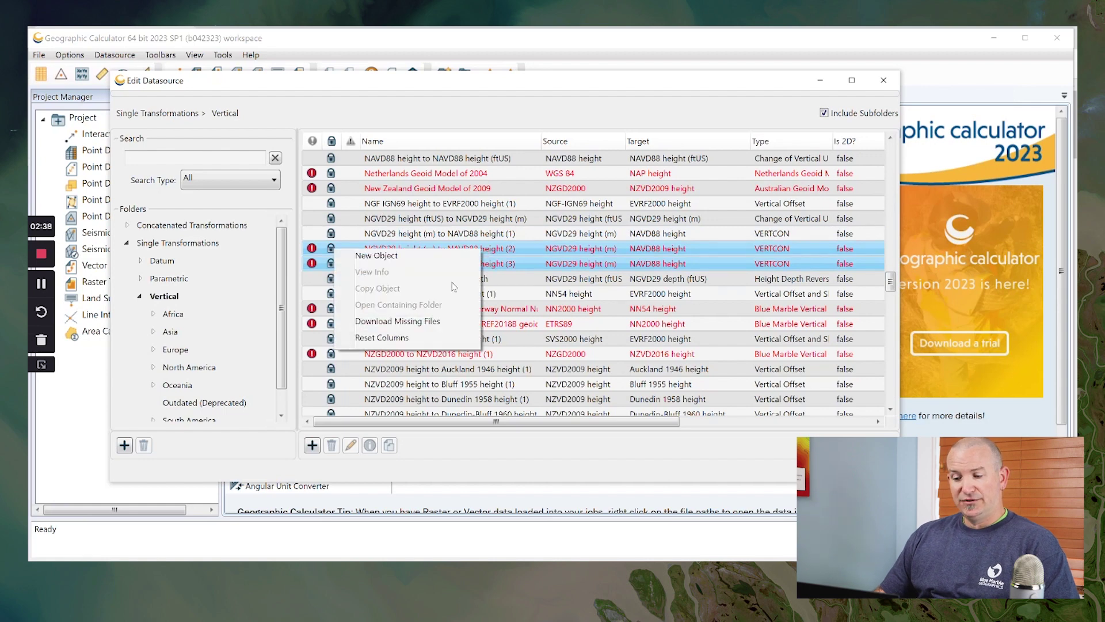
{"action": "left_click", "coordinate": [428, 322]}
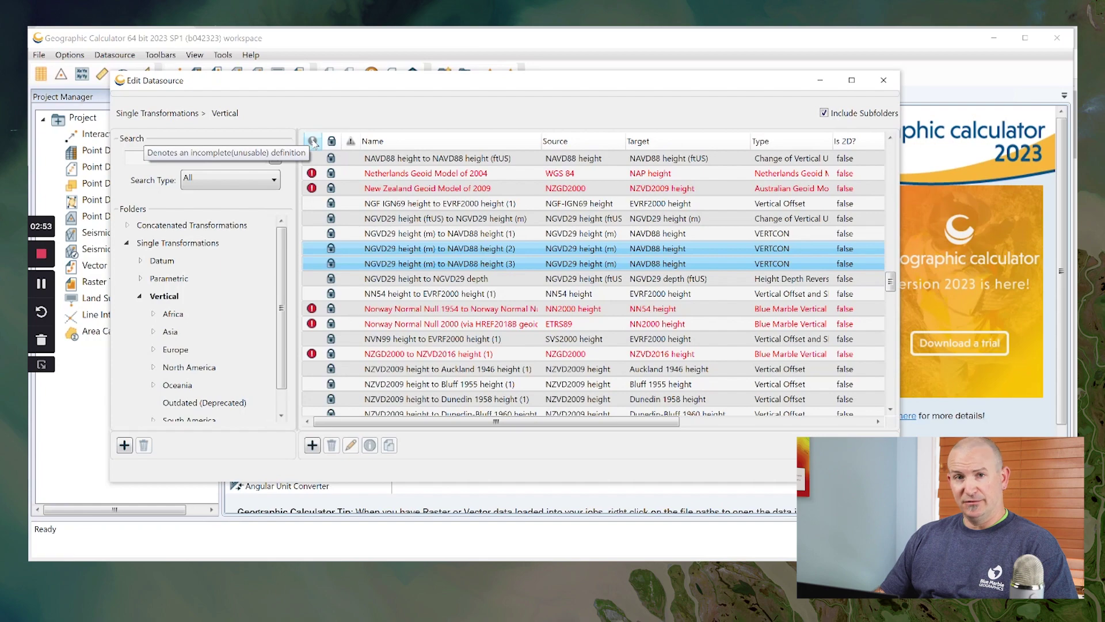
{"action": "left_click", "coordinate": [313, 144]}
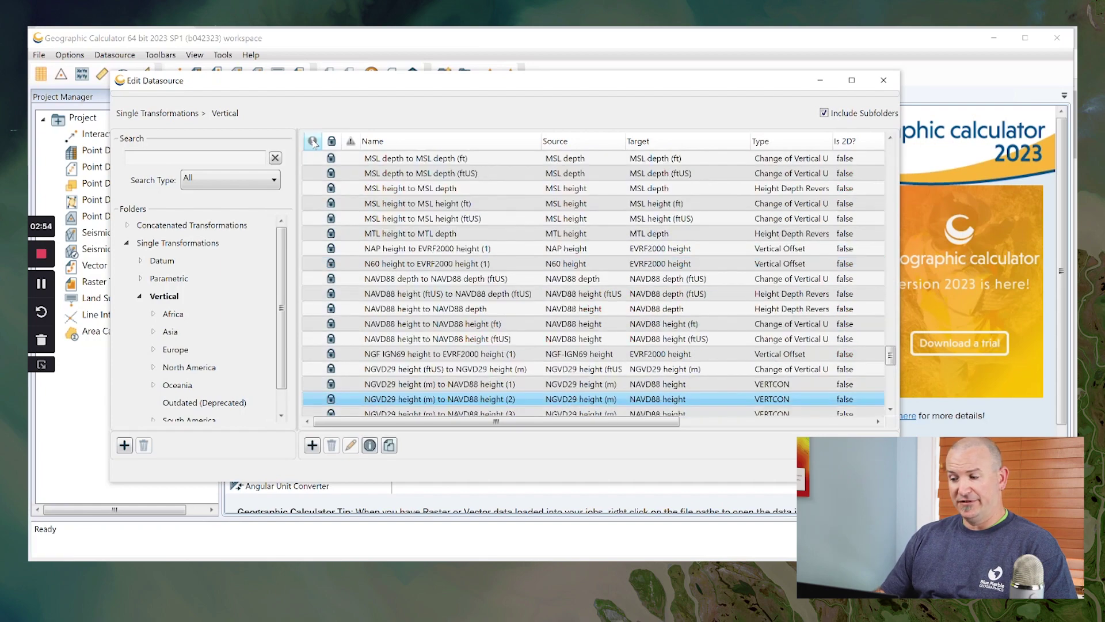
Select the twelve transformations from AGD84 to AHD height through Earth Geopotential Model of 2008 (2.5' grid)
{"action": "left_click_drag", "start_coordinate": [896, 360], "coordinate": [897, 133]}
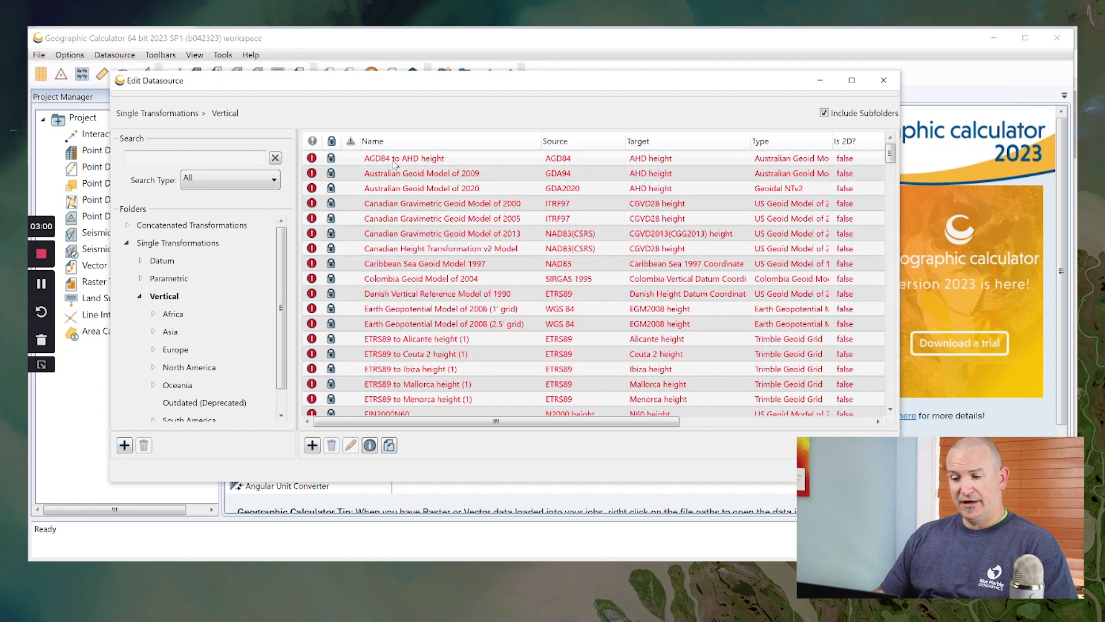
{"action": "left_click", "coordinate": [414, 159]}
{"action": "left_click", "coordinate": [384, 324], "text": "shift"}
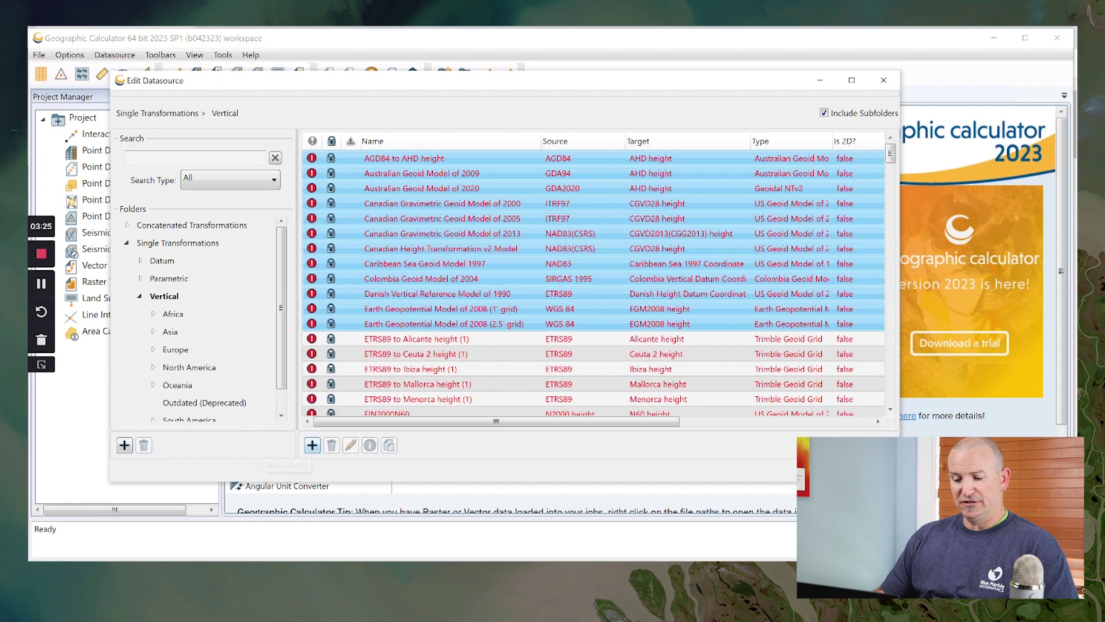
{"action": "mouse_move", "coordinate": [223, 616]}
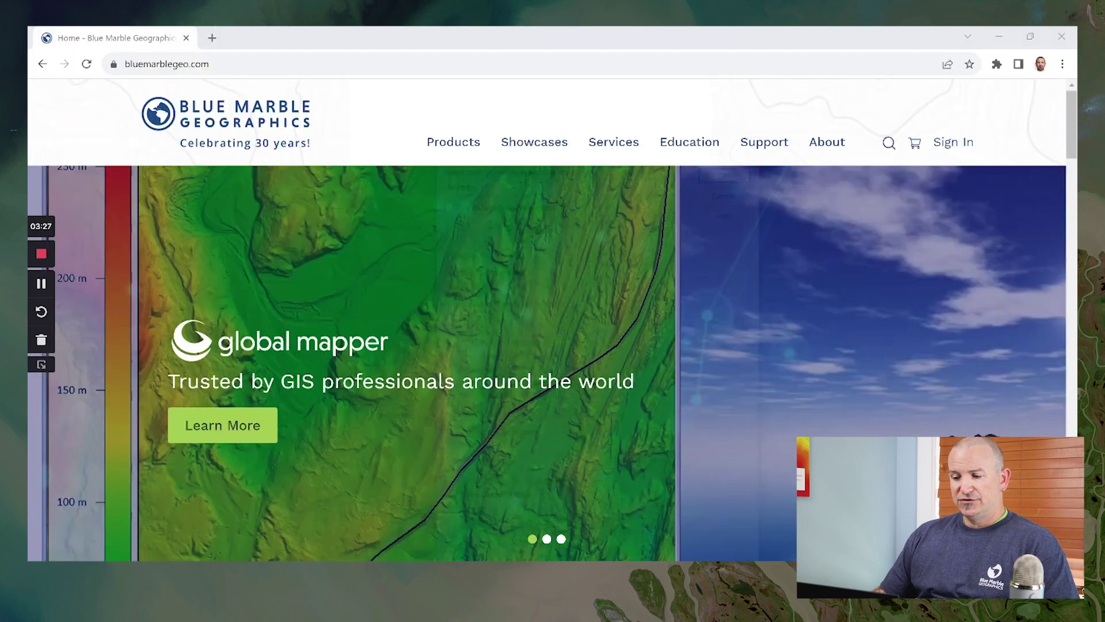
Go to Support > Download > Geographic Calculator and scroll down to the Data and Shift Files row
{"action": "mouse_move", "coordinate": [763, 141]}
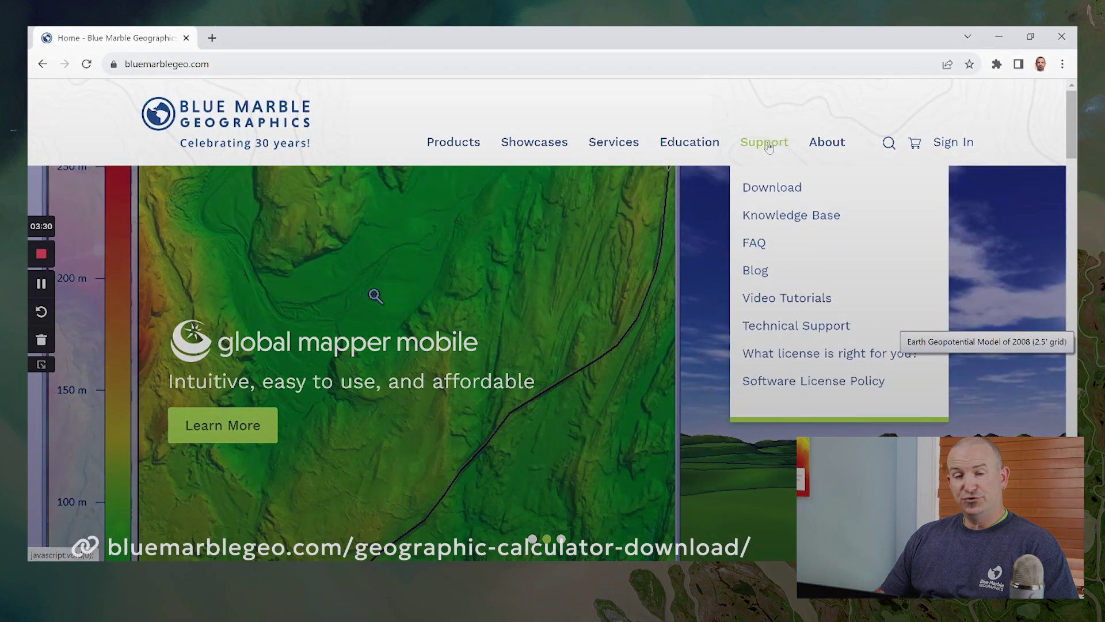
{"action": "mouse_move", "coordinate": [772, 190]}
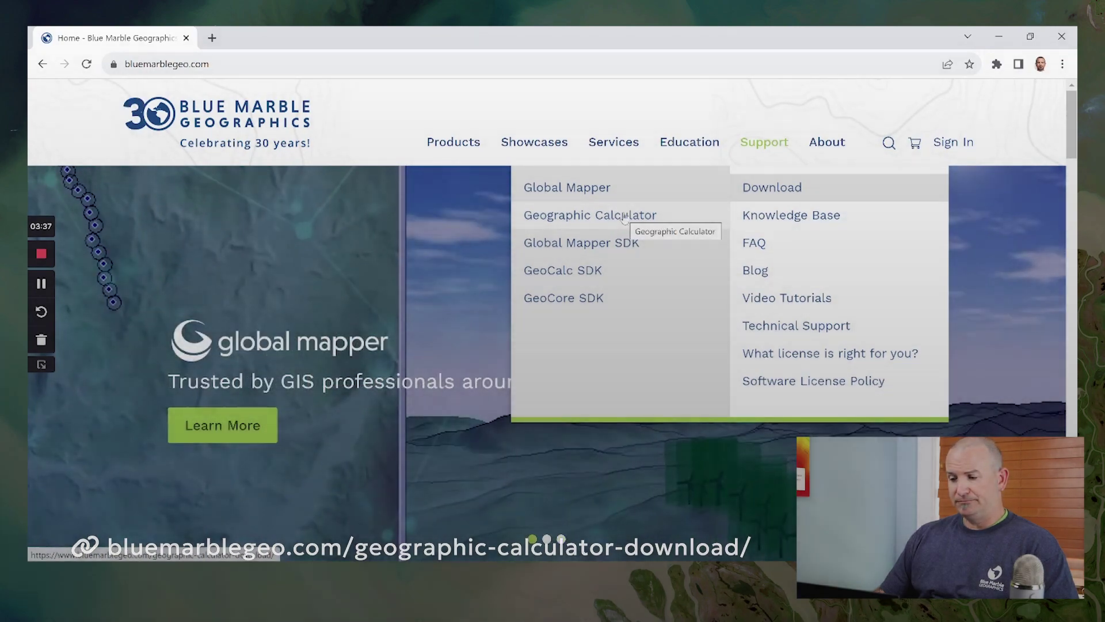
{"action": "left_click", "coordinate": [624, 216]}
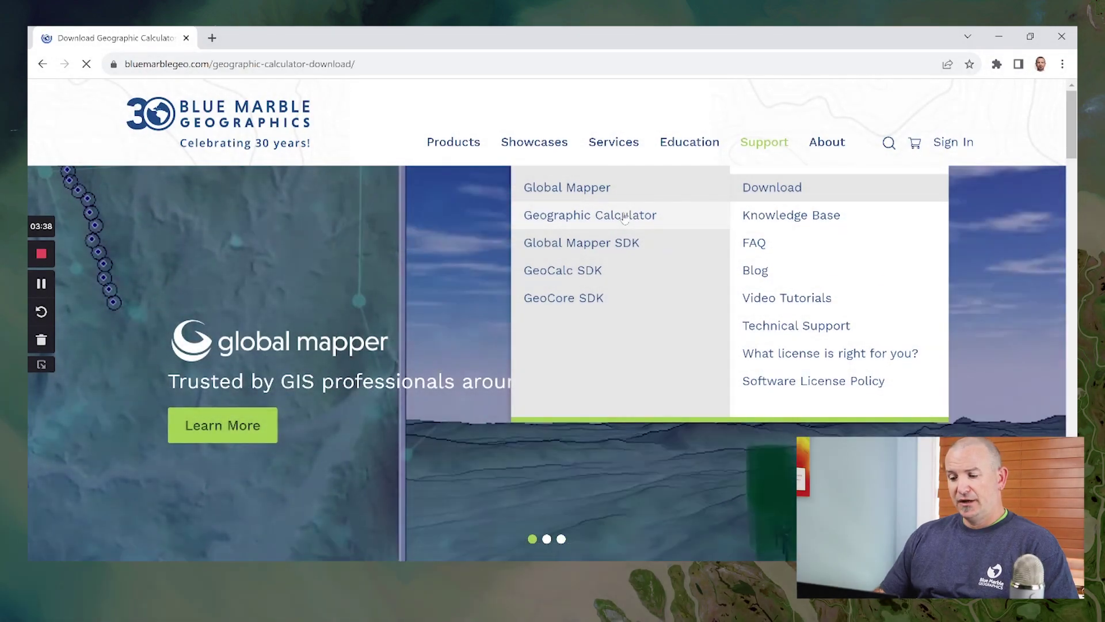
{"action": "scroll", "coordinate": [624, 217], "scroll_direction": "down", "scroll_amount": 6}
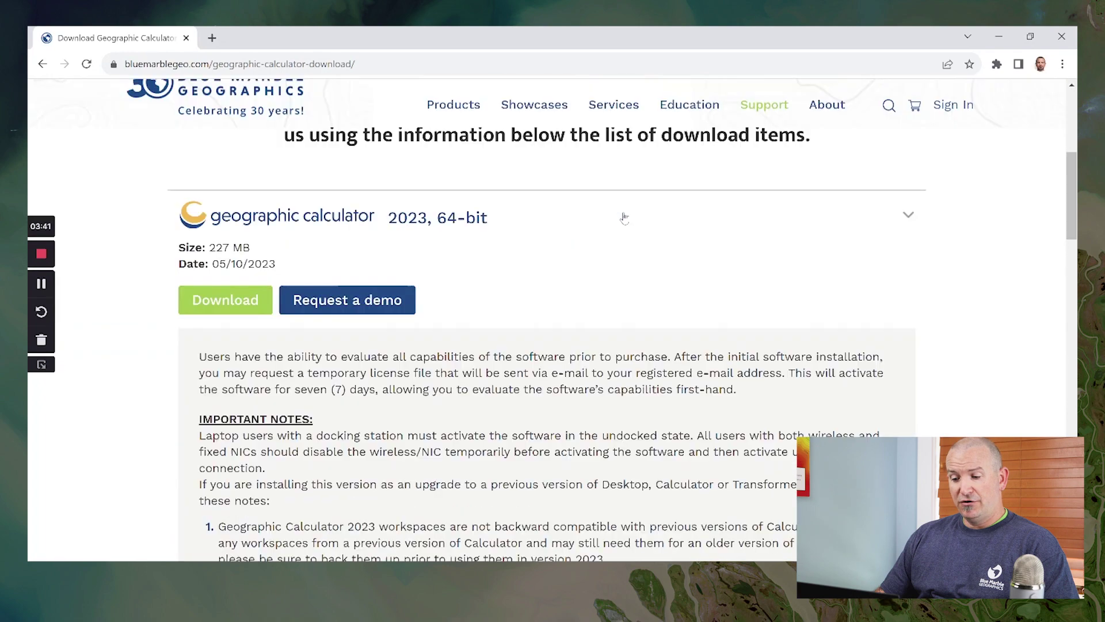
{"action": "scroll", "coordinate": [624, 217], "scroll_direction": "down", "scroll_amount": 7}
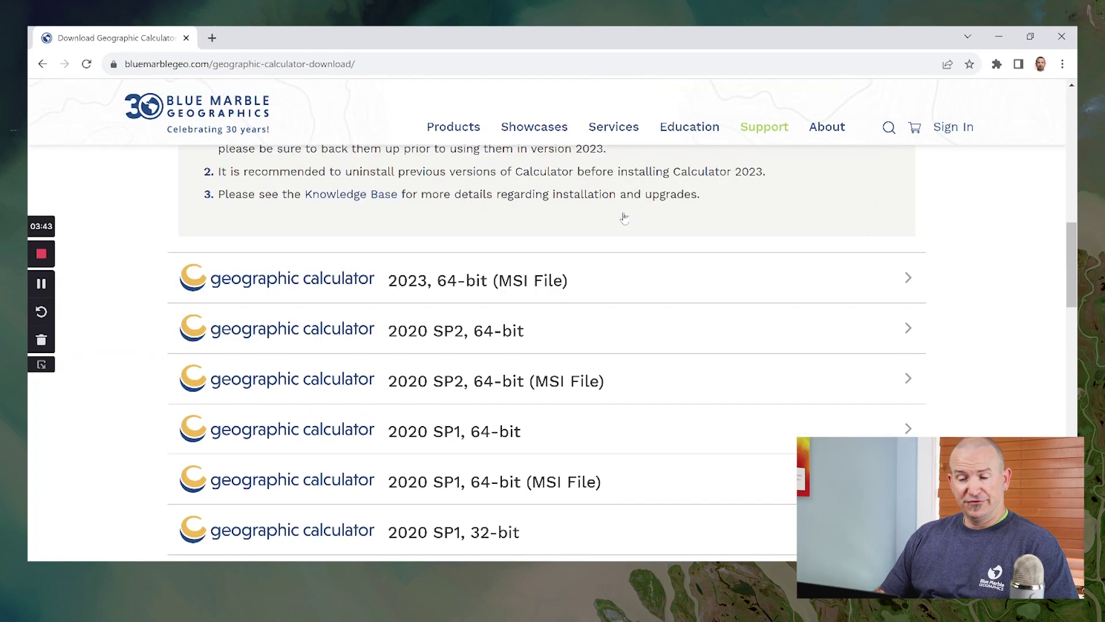
{"action": "scroll", "coordinate": [624, 217], "scroll_direction": "down", "scroll_amount": 10}
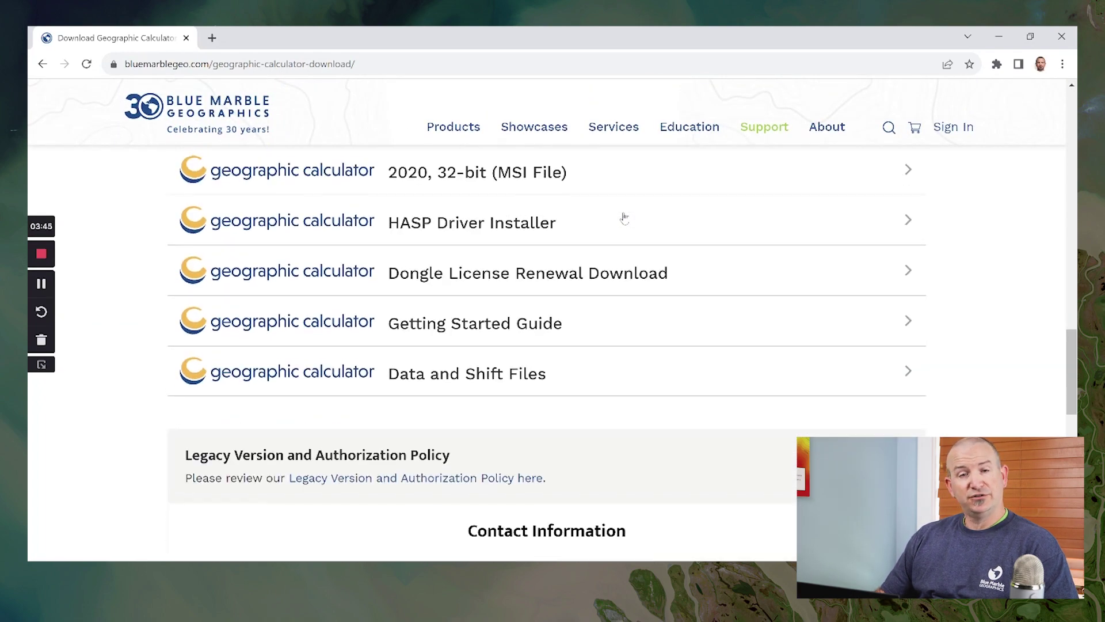
Expand Data and Shift Files and browse geoid entries like Danish Vertical Height Model and Dutch Geoid Model 2004
{"action": "left_click", "coordinate": [593, 370]}
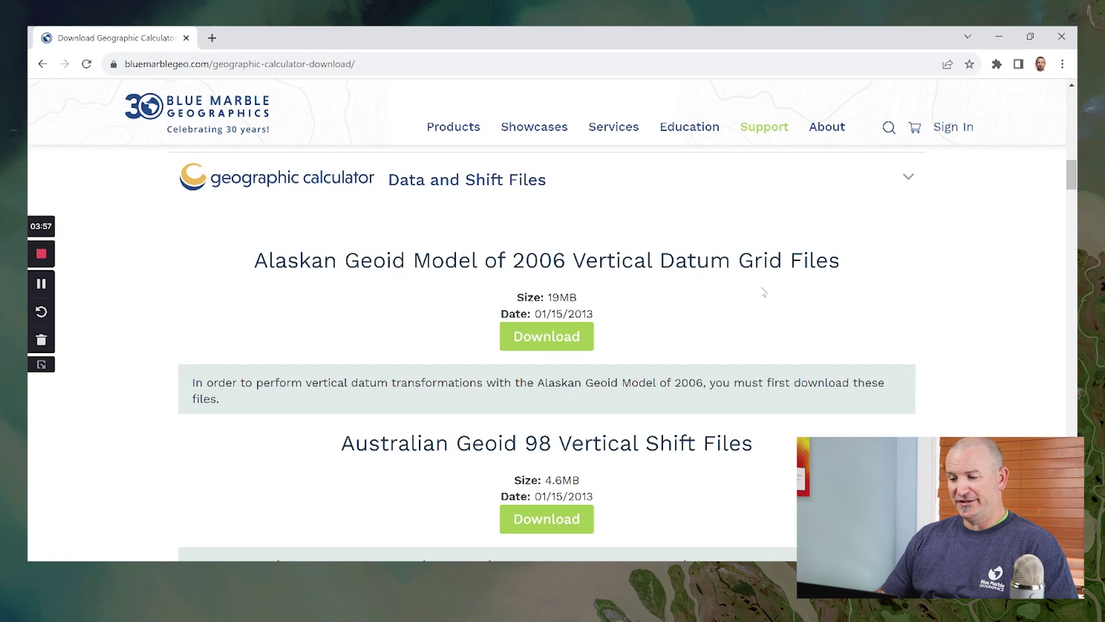
{"action": "scroll", "coordinate": [944, 301], "scroll_direction": "down", "scroll_amount": 10}
{"action": "scroll", "coordinate": [947, 302], "scroll_direction": "down", "scroll_amount": 15}
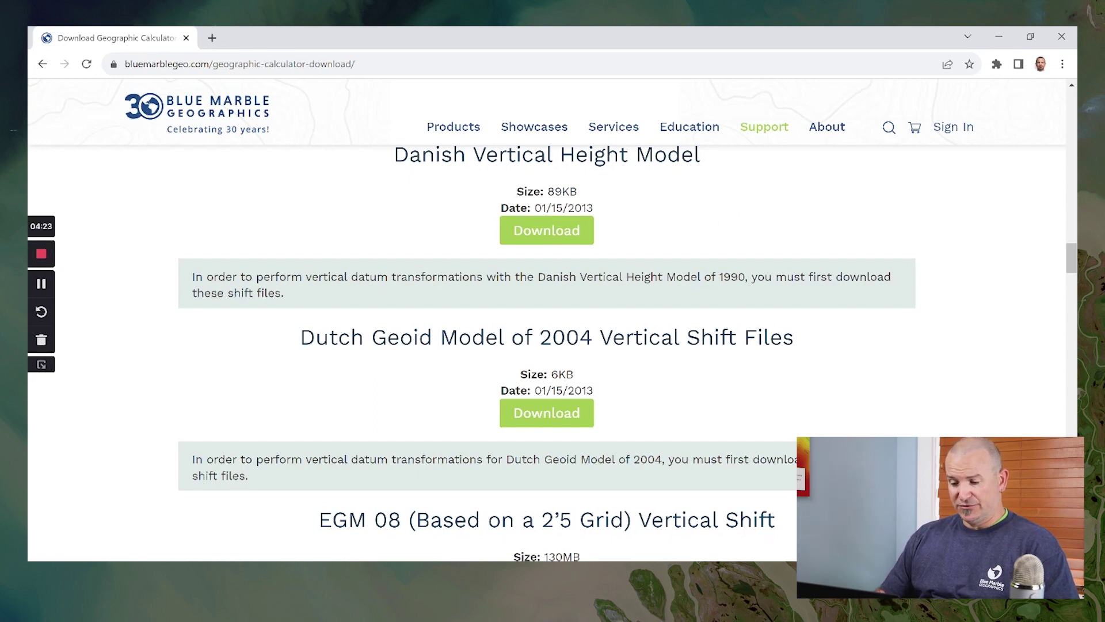
{"action": "mouse_move", "coordinate": [476, 508]}
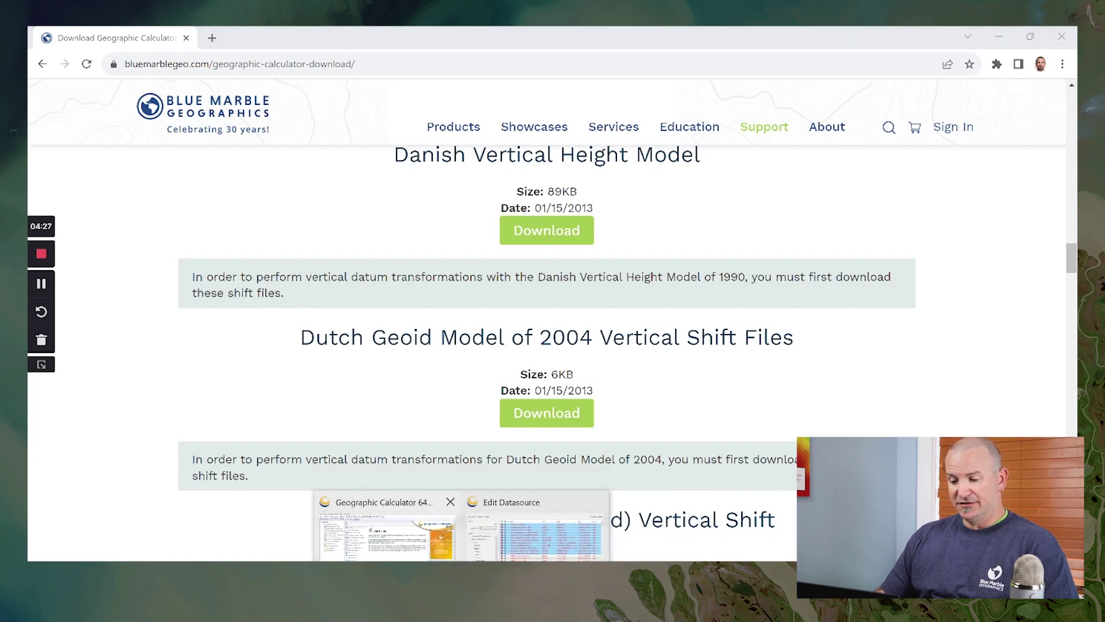
Close Edit Datasource and show the File Locations tab of Options > Preferences with the shiftfiles path
{"action": "left_click", "coordinate": [418, 545]}
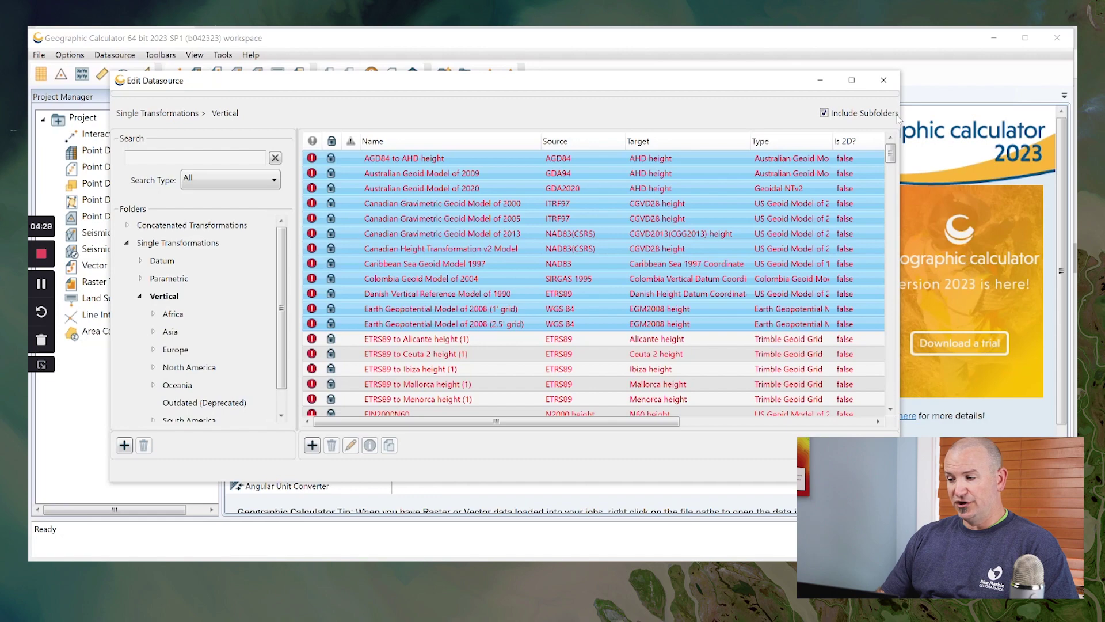
{"action": "left_click", "coordinate": [884, 80]}
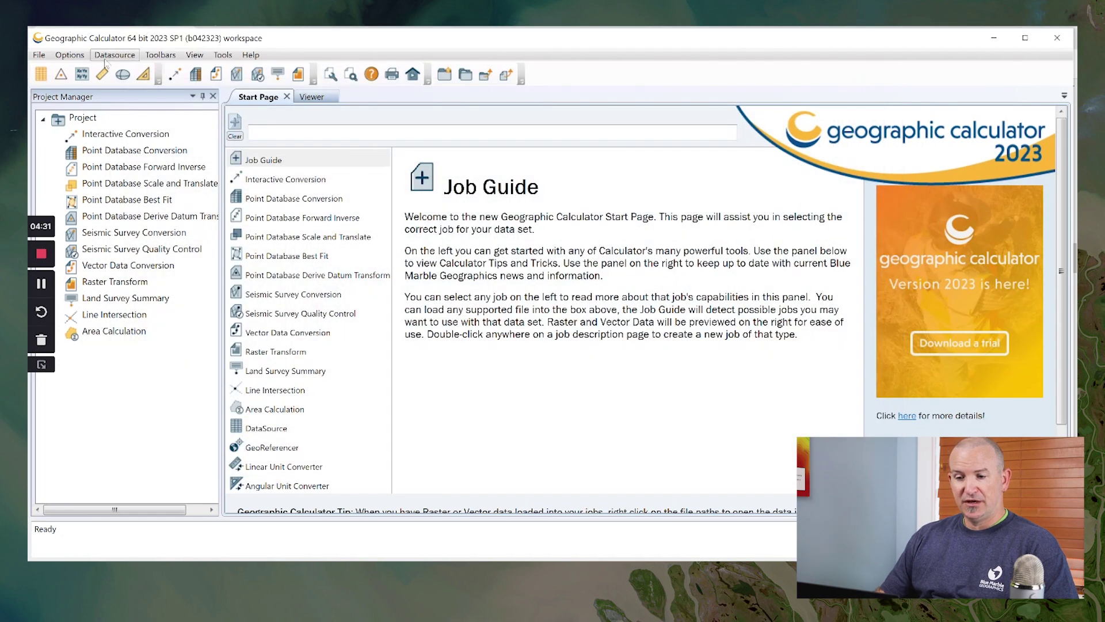
{"action": "left_click", "coordinate": [70, 55]}
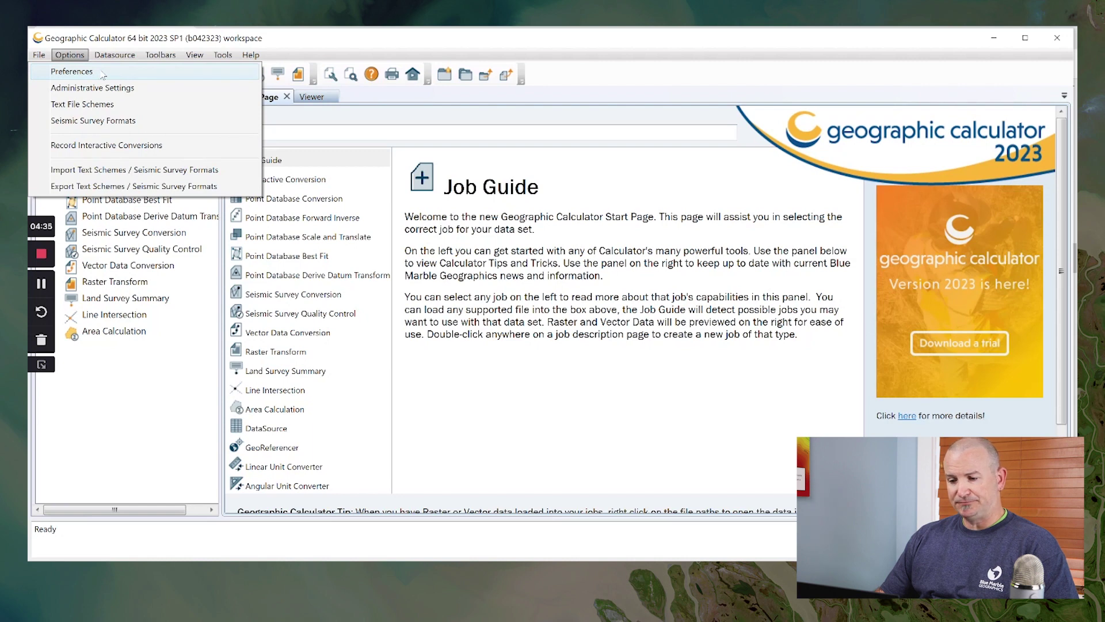
{"action": "left_click", "coordinate": [72, 72]}
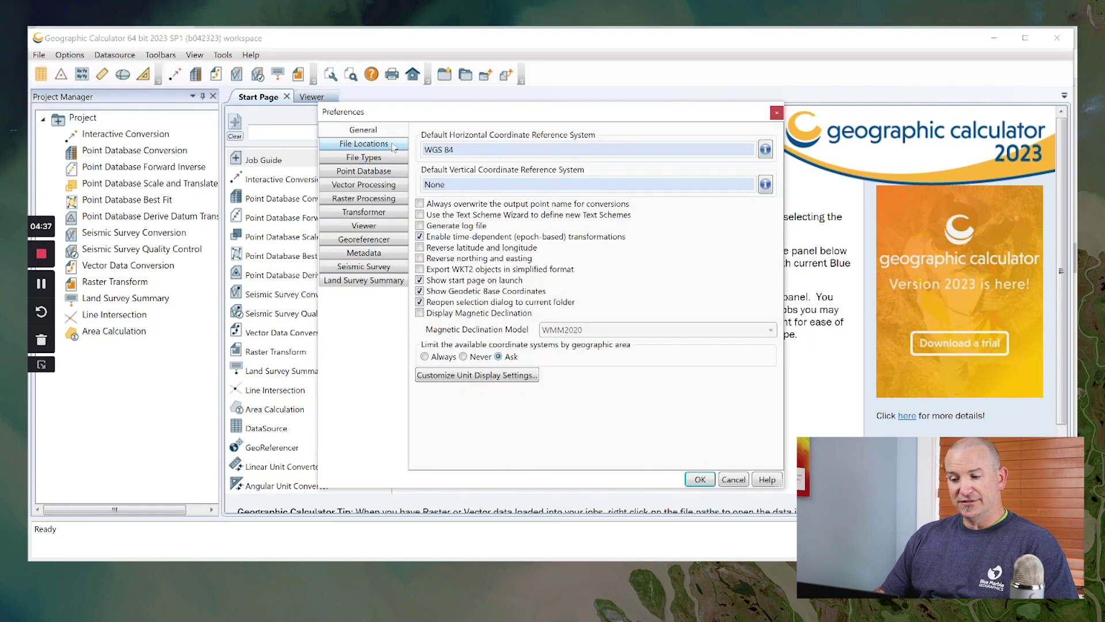
{"action": "left_click", "coordinate": [394, 145]}
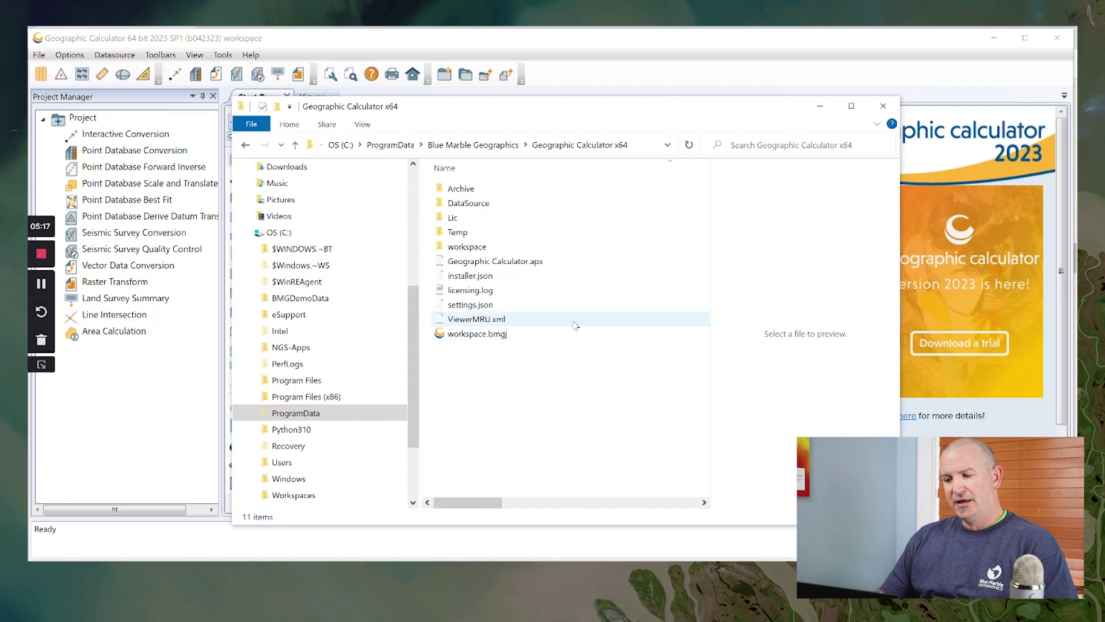
Open the DataSource folder in the Geographic Calculator x64 program data folder
{"action": "mouse_move", "coordinate": [631, 208]}
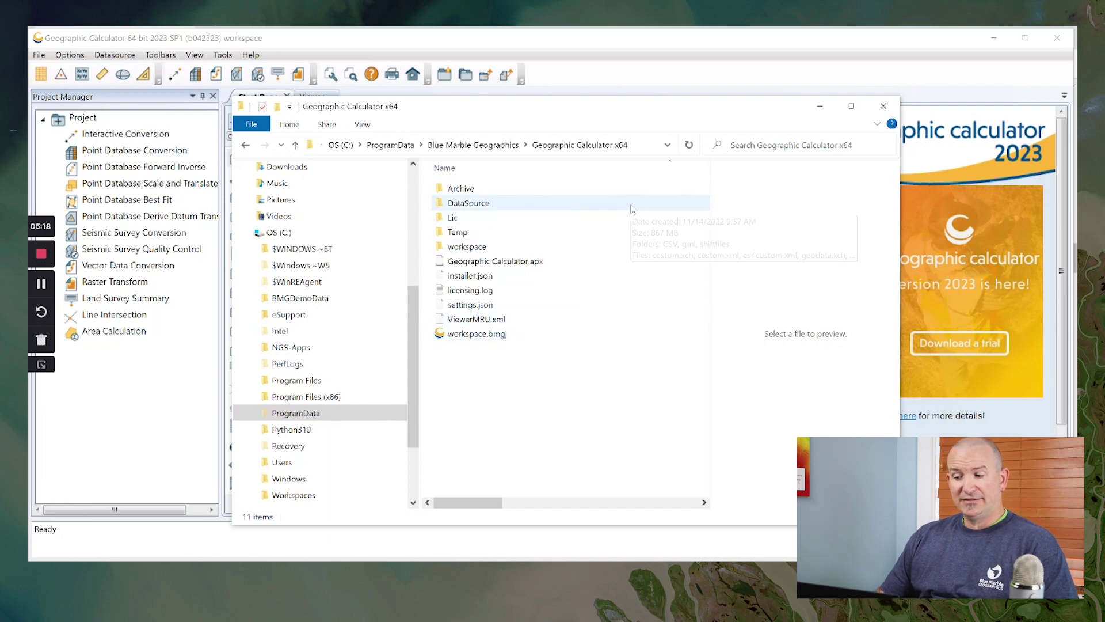
{"action": "double_click", "coordinate": [581, 203]}
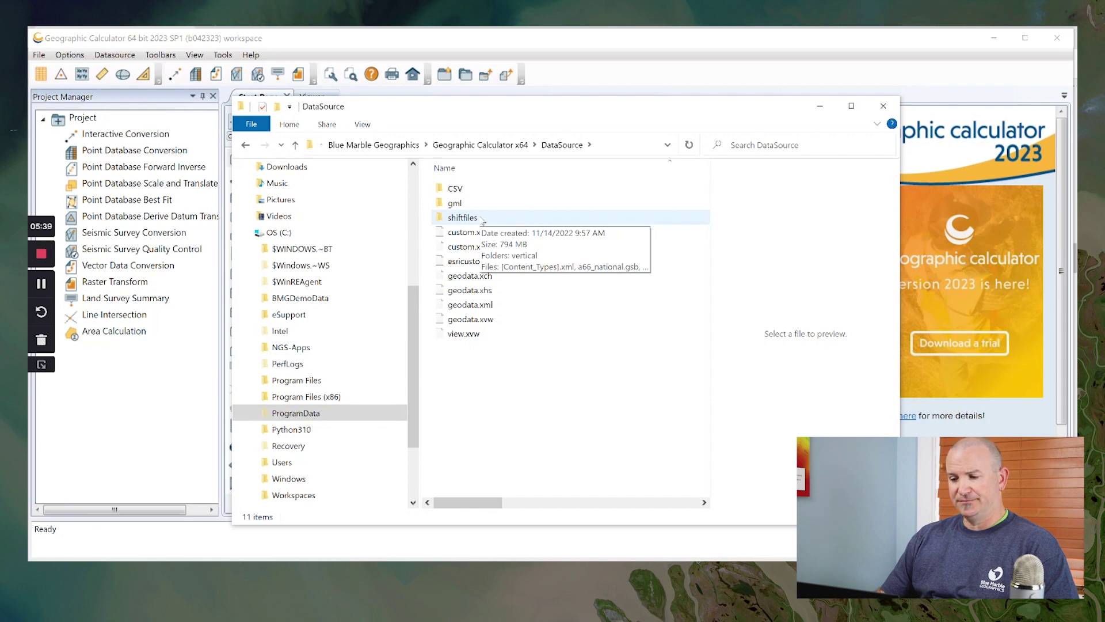
Open the shiftfiles folder and then its vertical subfolder
{"action": "double_click", "coordinate": [483, 219]}
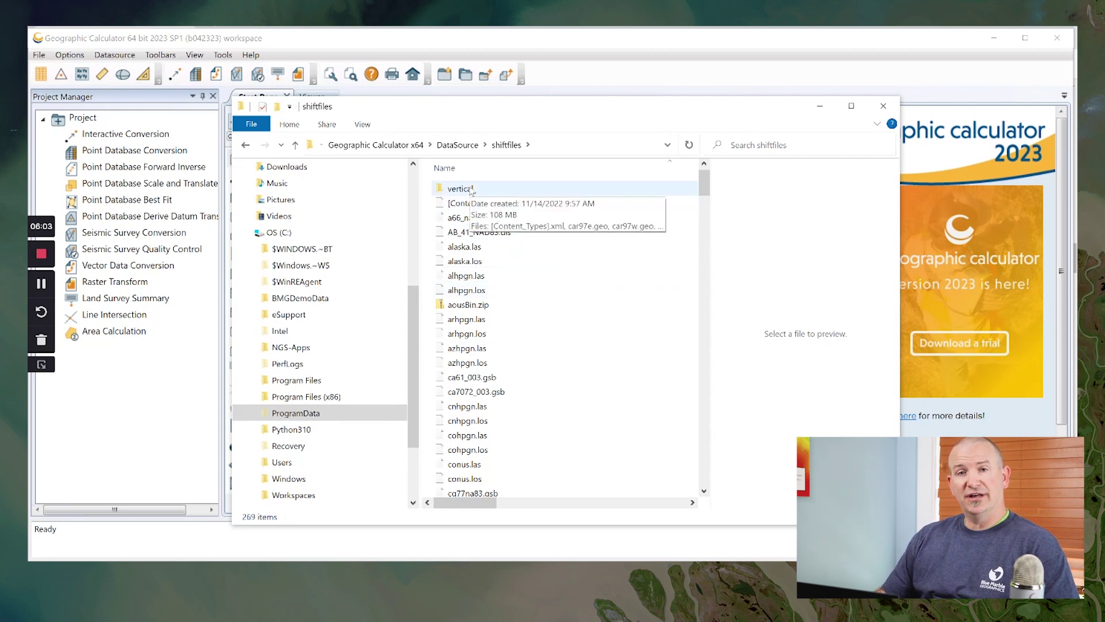
{"action": "double_click", "coordinate": [469, 189]}
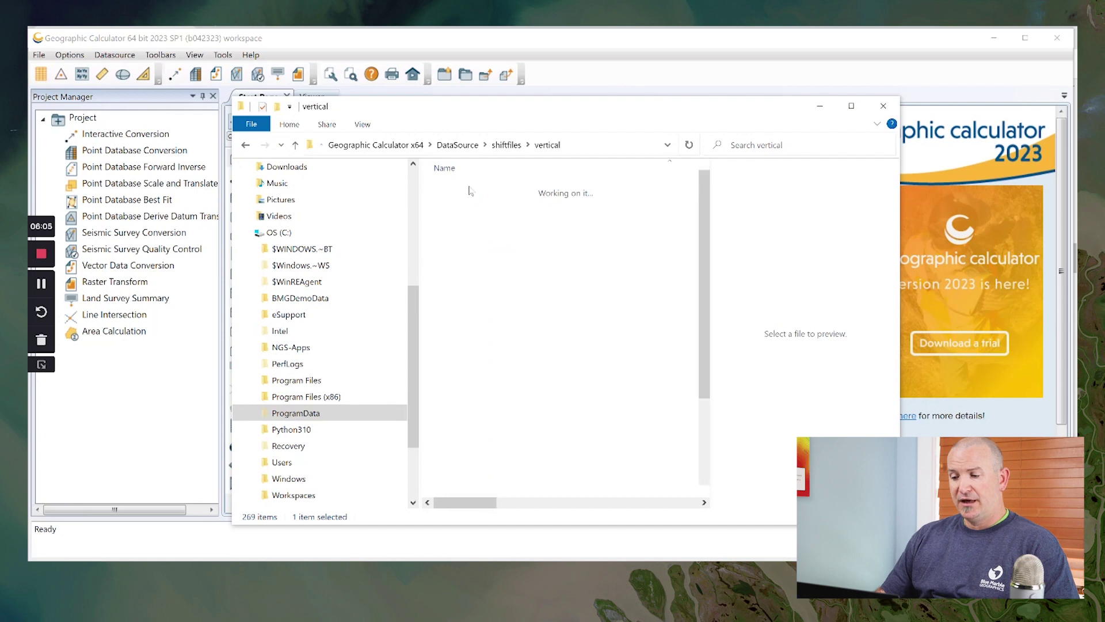